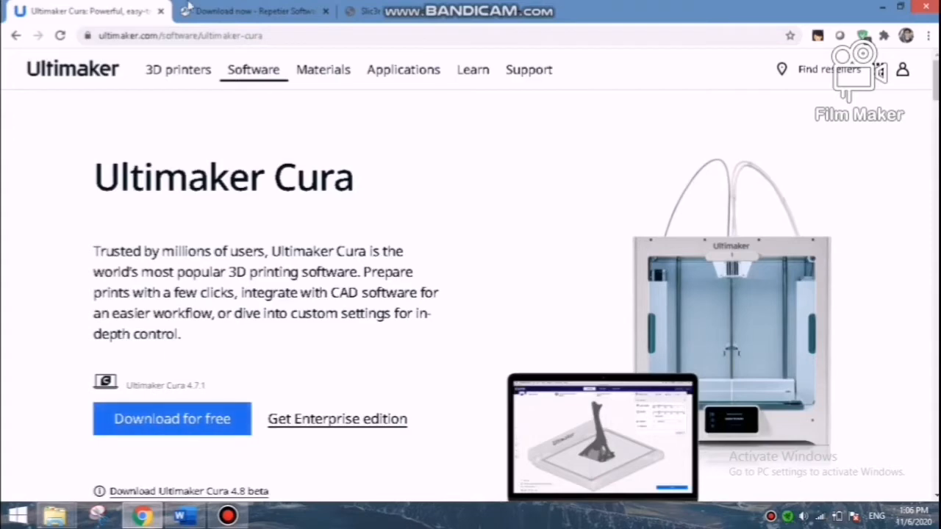
View the download page for Repetier-Host and the page for Slic3r in the browser.
left_click(193, 9)
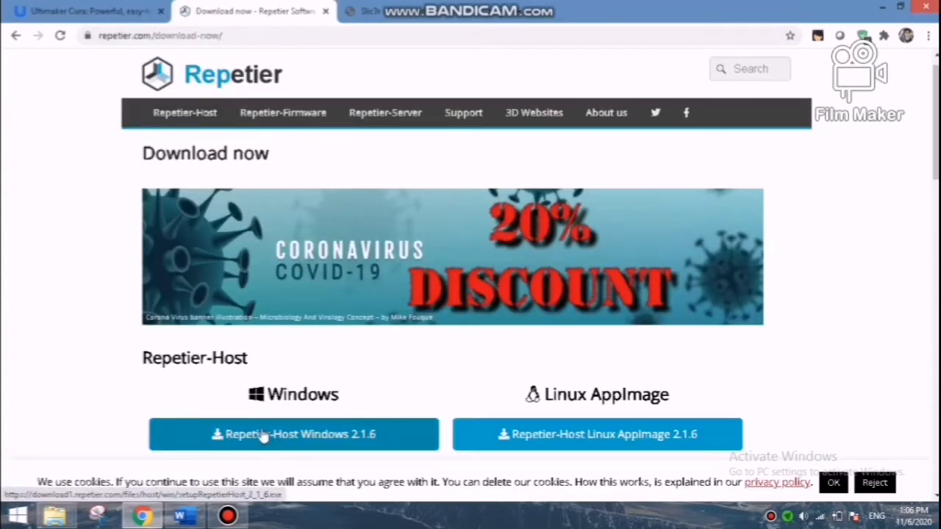
key("ctrl+Tab")
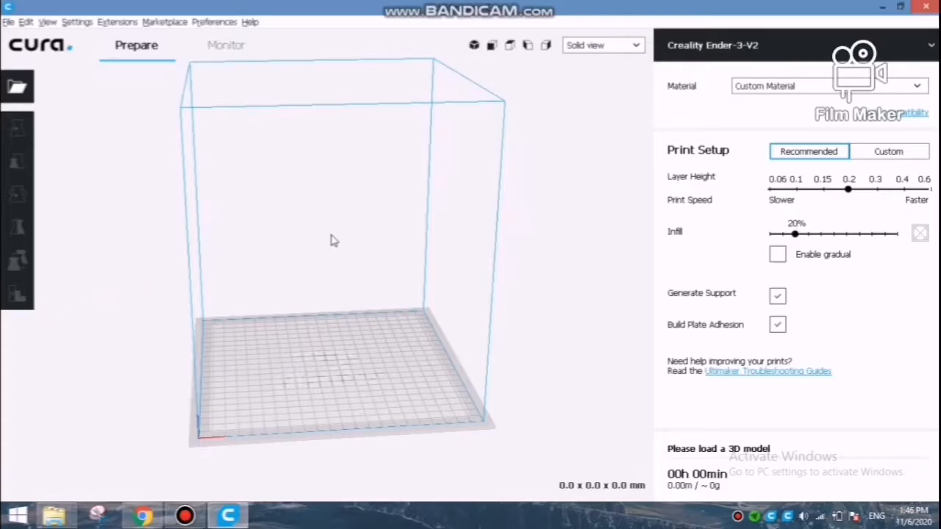
In Cura, begin adding a printer and choose the Creality Ender-3 from the Other category.
mouse_move(347, 248)
right_mouse_down()
mouse_move(282, 247)
mouse_move(351, 254)
mouse_move(346, 225)
mouse_move(340, 263)
right_mouse_up()
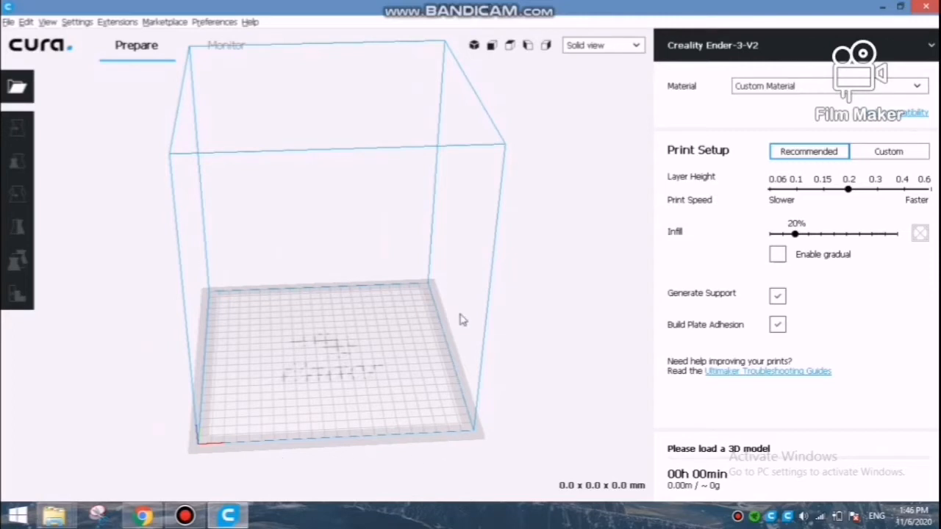
left_click(81, 23)
mouse_move(90, 37)
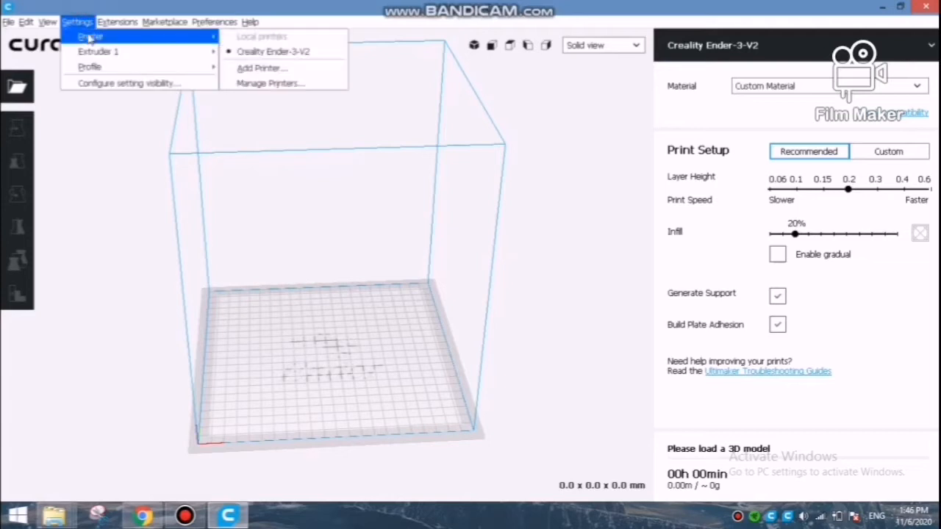
left_click(253, 70)
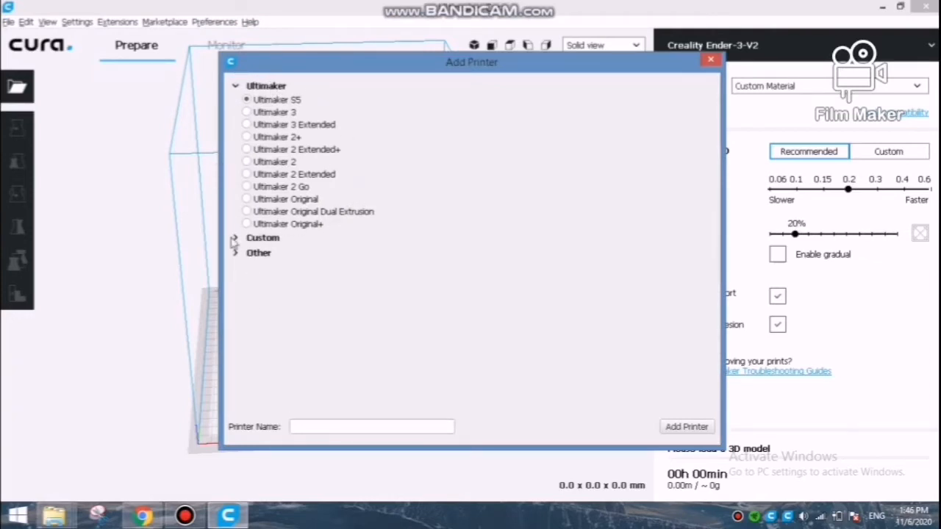
left_click(235, 240)
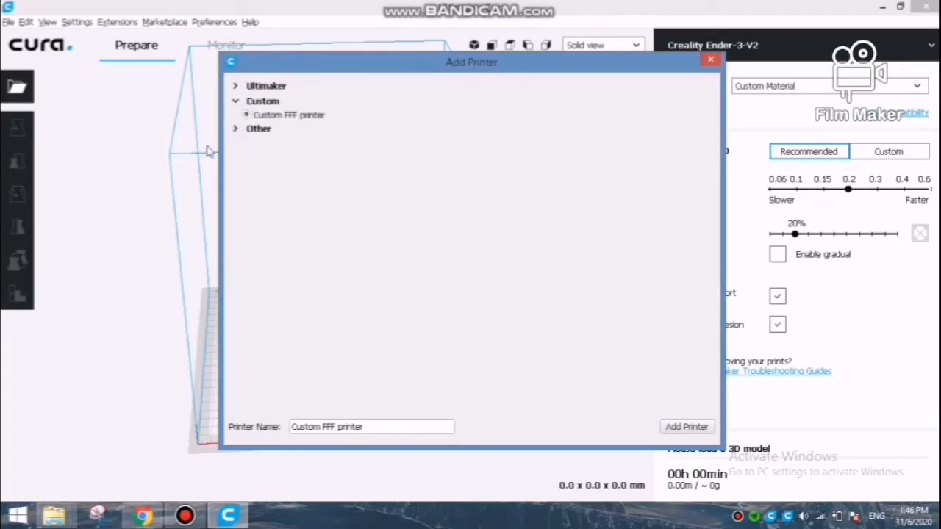
left_click(234, 130)
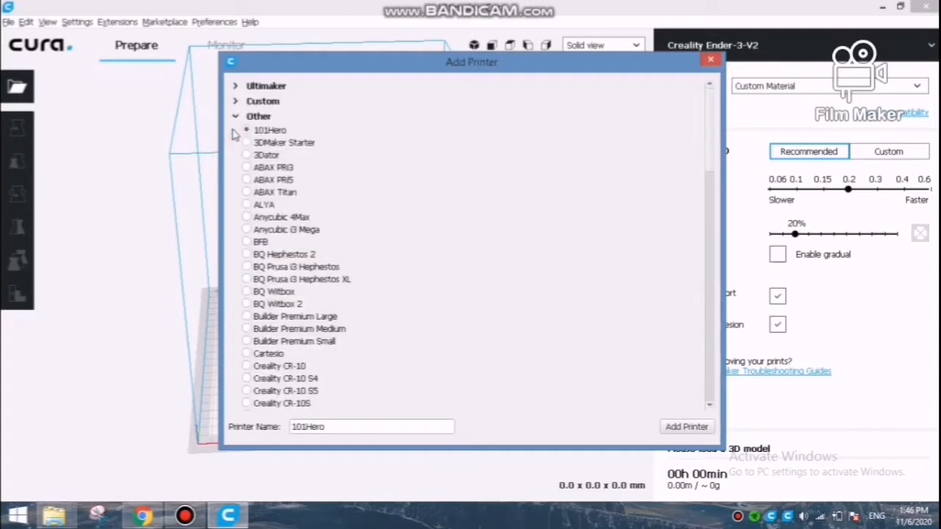
left_click_drag(708, 128, 698, 190)
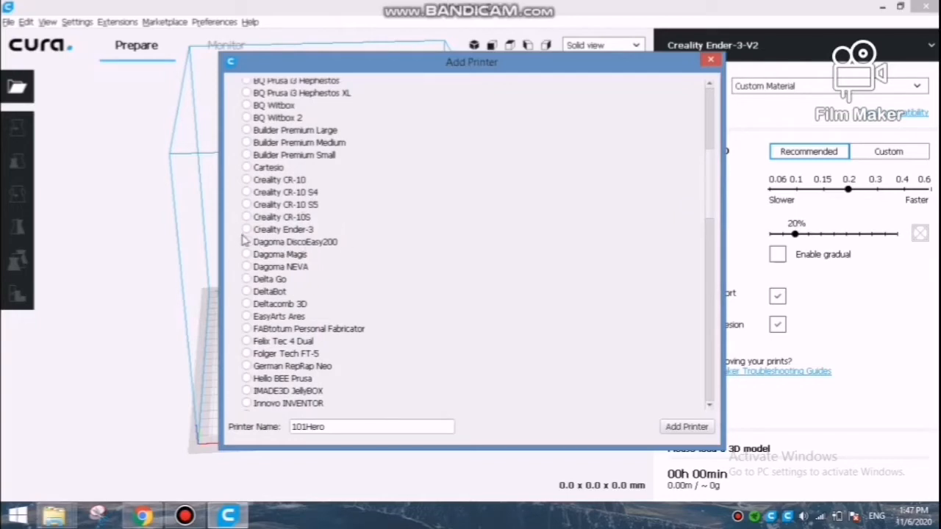
left_click(247, 230)
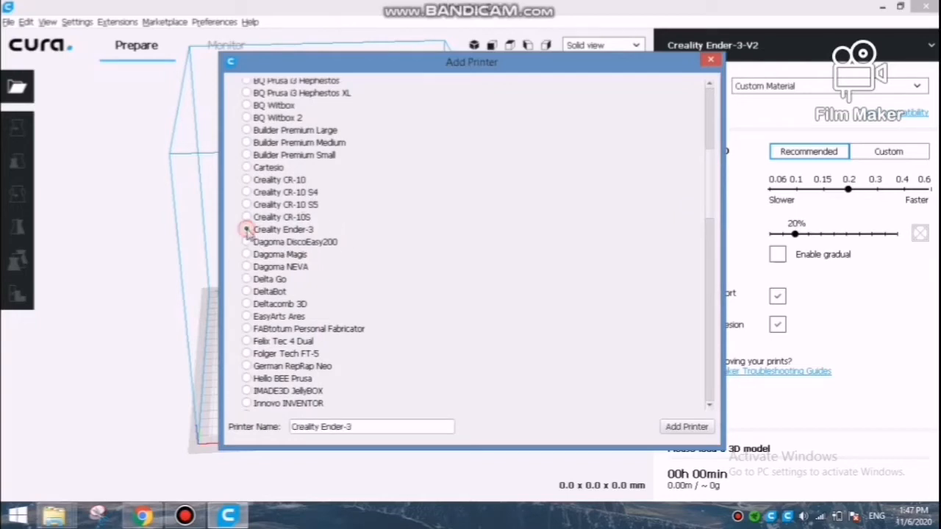
Name the new printer TutorialPrinter and add it.
left_click(403, 428)
key("BackSpace")
key("BackSpace")
key("BackSpace")
key("BackSpace")
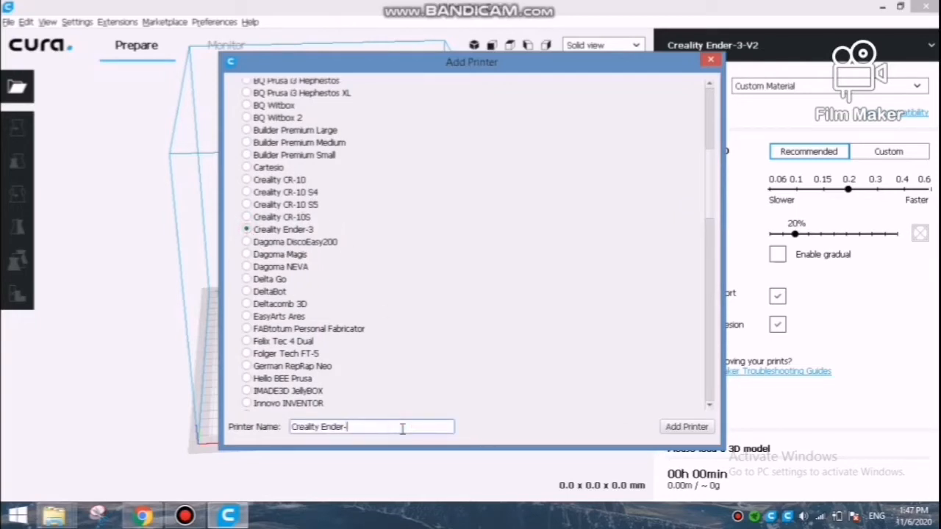
key("BackSpace")
key("BackSpace")
key("BackSpace")
key("BackSpace")
key("BackSpace")
key("BackSpace")
key("BackSpace")
key("BackSpace")
key("BackSpace")
key("BackSpace")
key("BackSpace")
key("BackSpace")
type("TutorialPrinter")
left_click(673, 427)
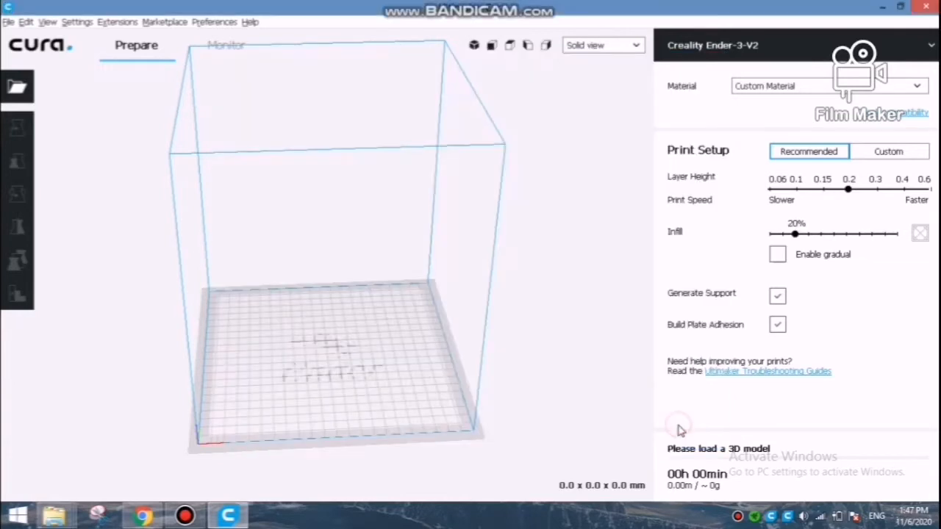
Open the machine settings of TutorialPrinter from the printer management.
left_click(76, 21)
mouse_move(90, 36)
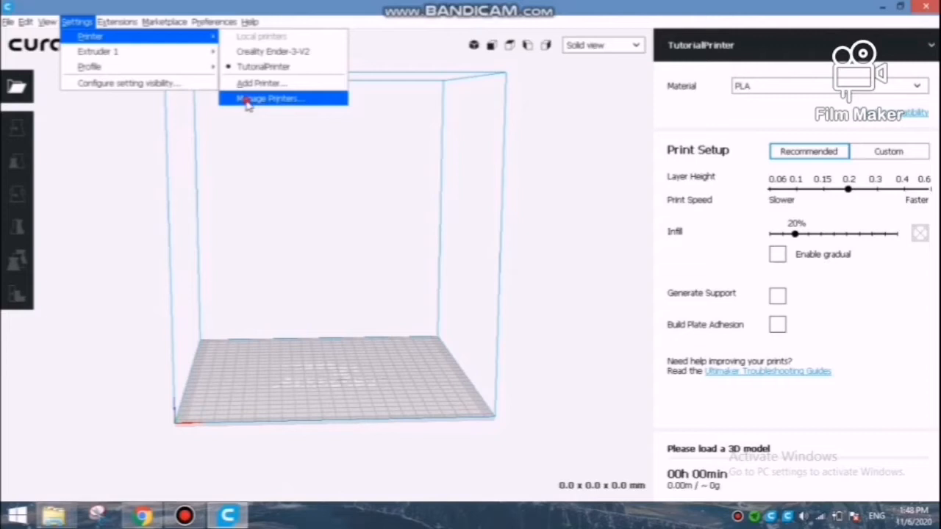
left_click(247, 104)
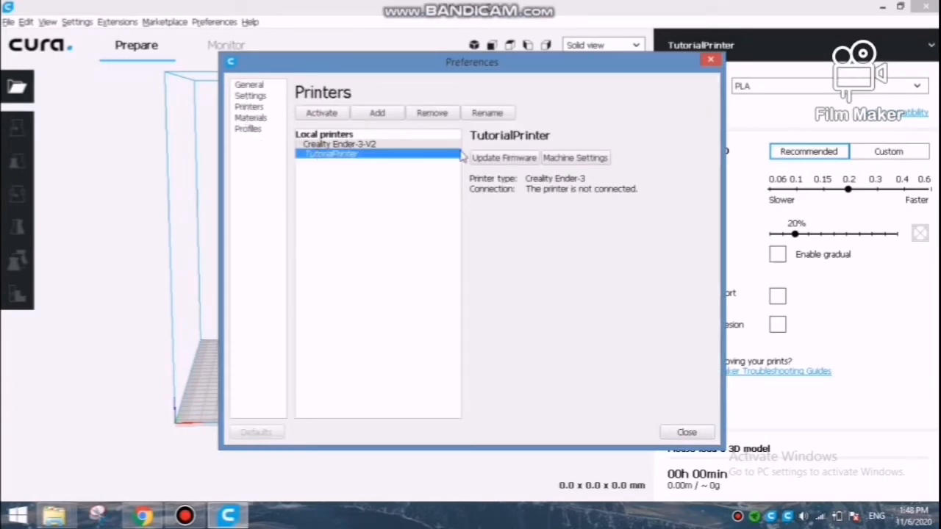
left_click(575, 159)
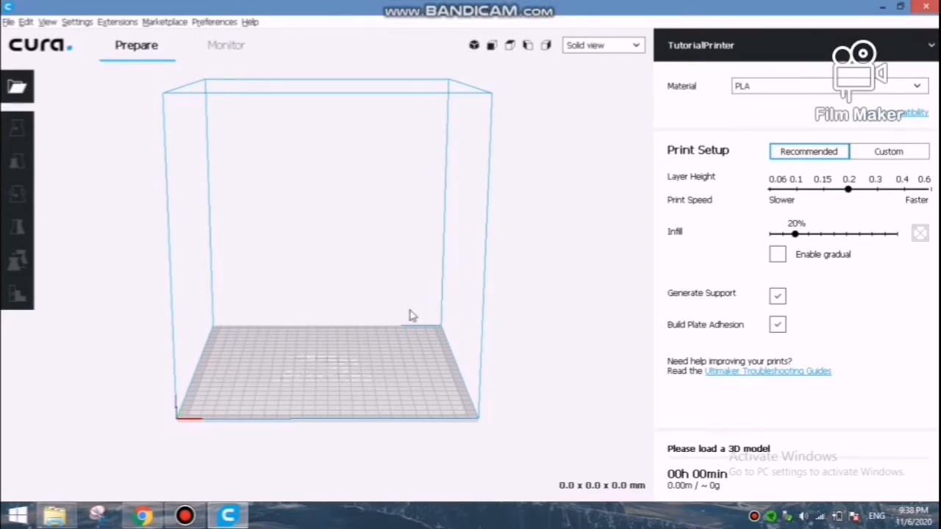
Set the material of Extruder 1 to generic PLA.
left_click(77, 22)
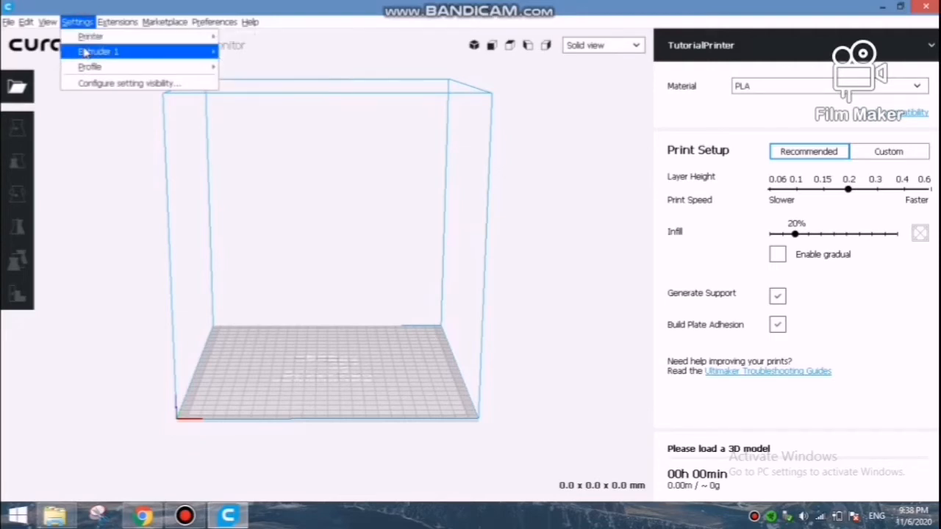
mouse_move(86, 53)
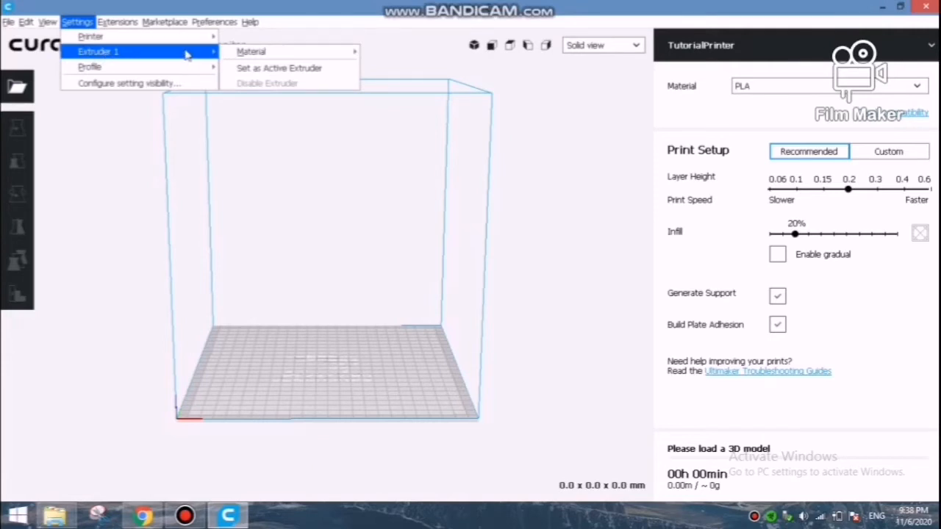
mouse_move(231, 54)
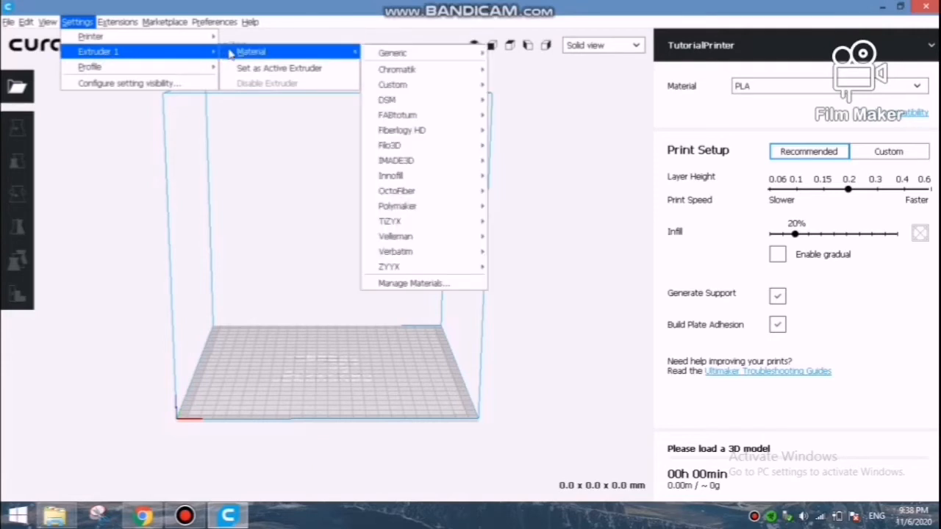
mouse_move(387, 57)
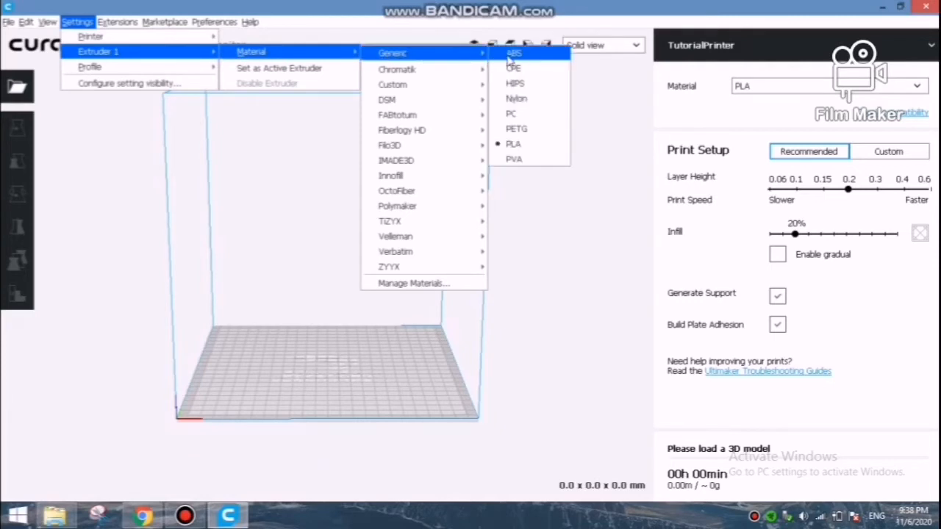
left_click(522, 146)
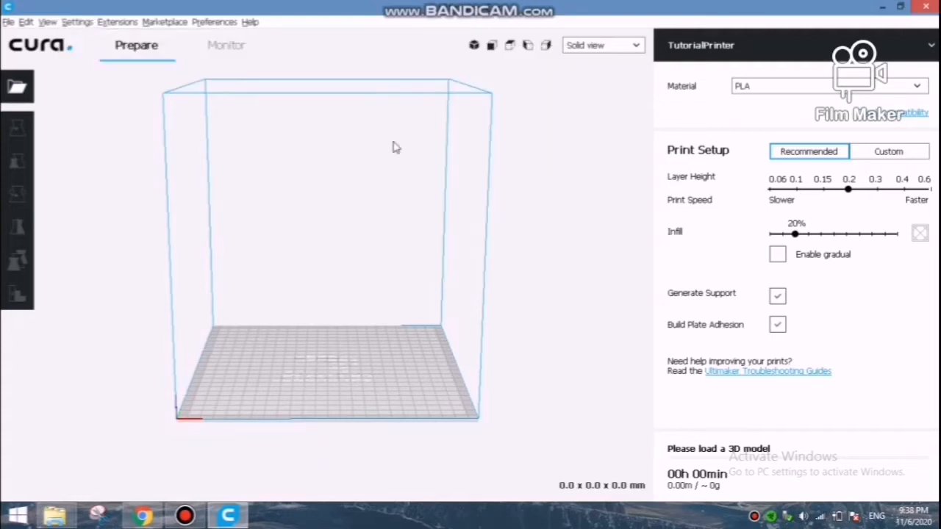
Open the material management for Extruder 1.
left_click(76, 22)
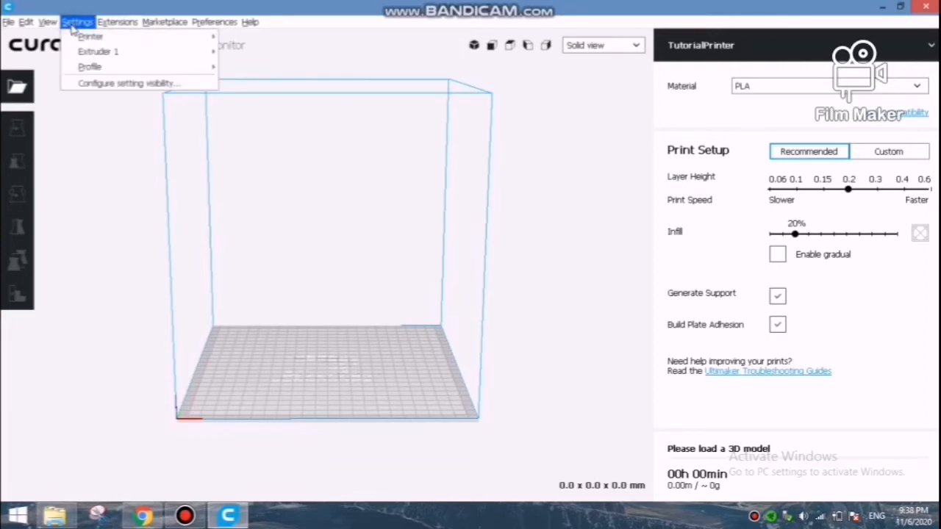
mouse_move(264, 60)
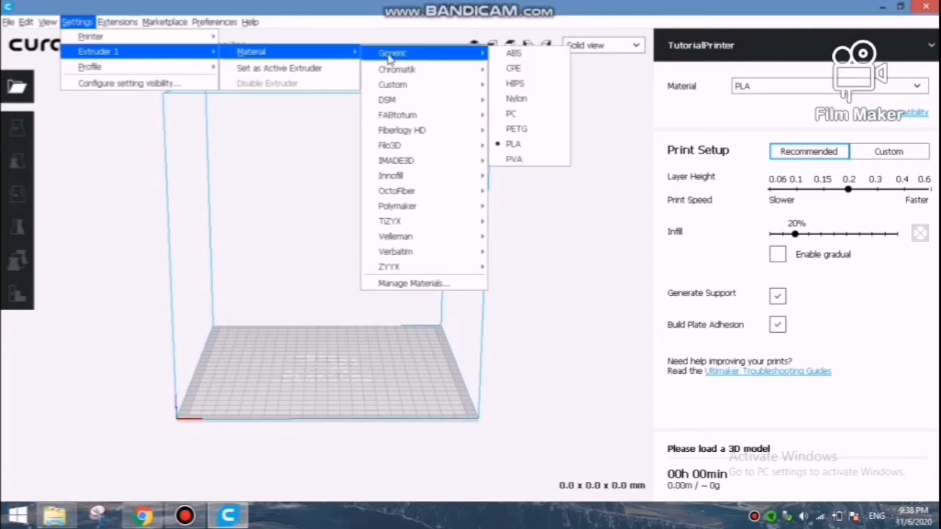
left_click(430, 284)
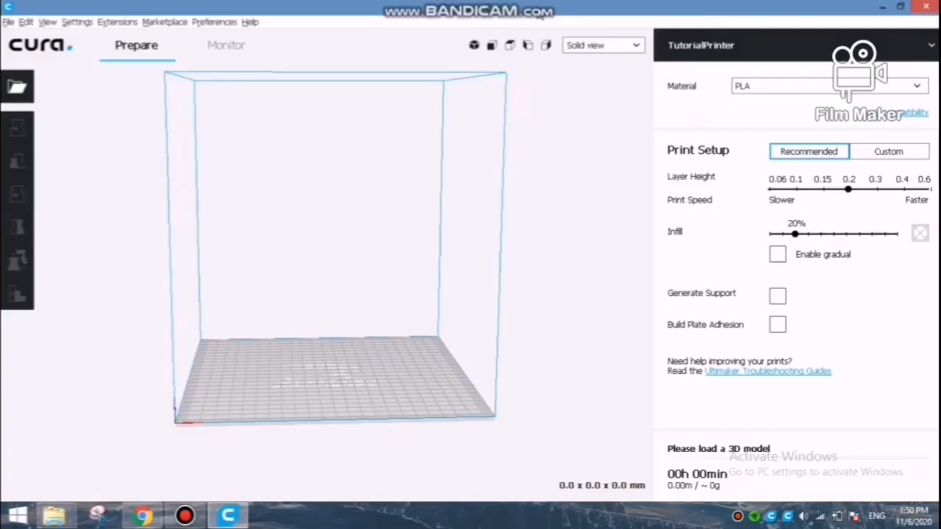
Load the IRON STL file from the Learning folder and rotate the figurine upright onto its base.
left_click(23, 93)
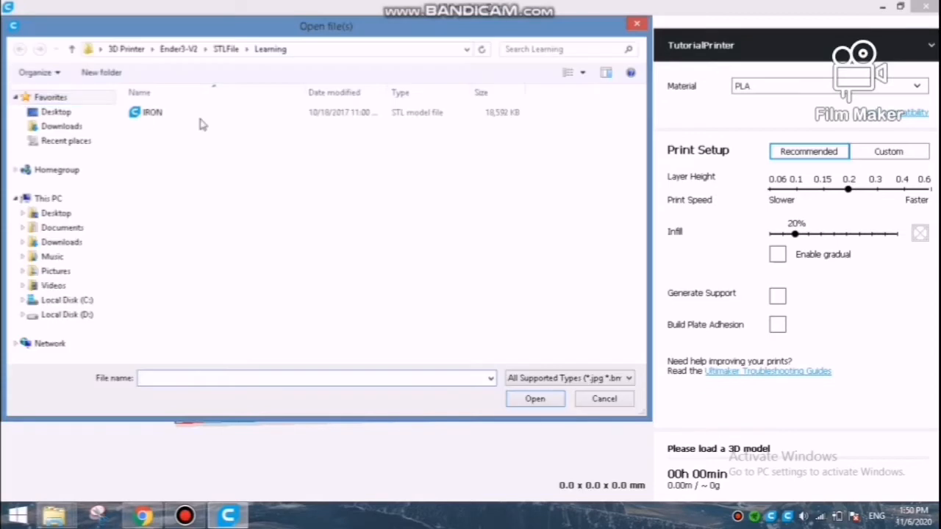
double_click(224, 122)
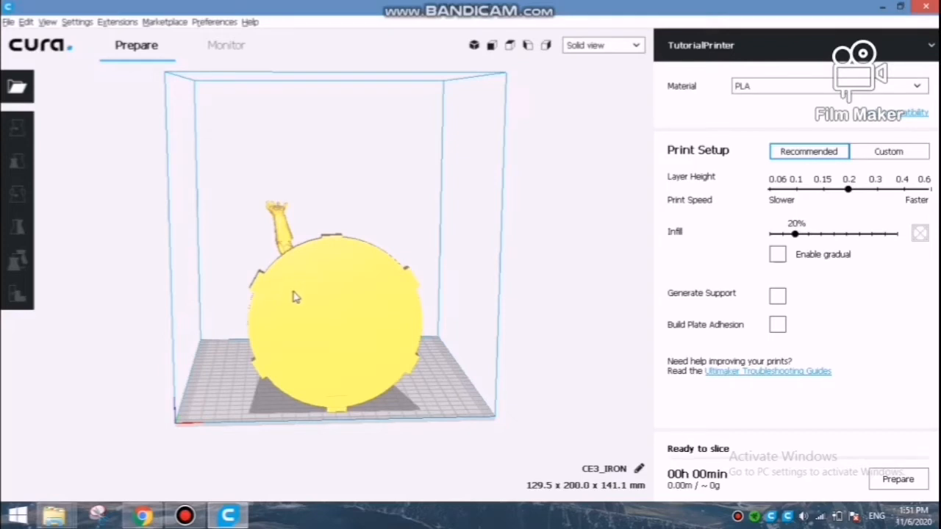
left_click(305, 278)
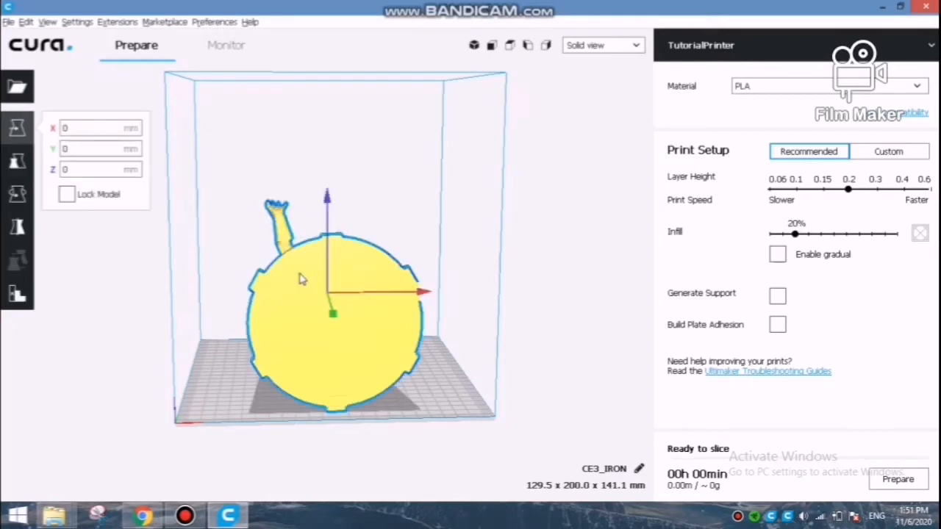
left_click(19, 193)
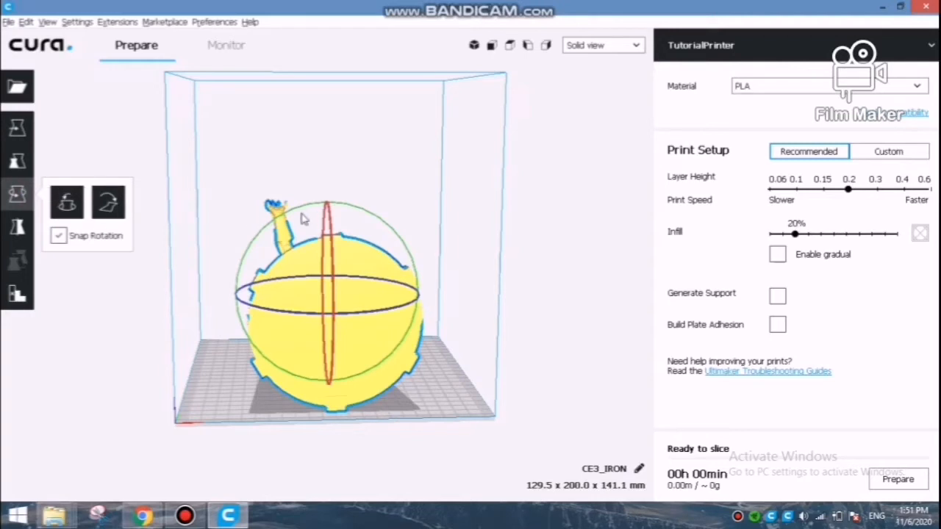
left_click_drag(330, 213, 328, 360)
left_click(66, 203)
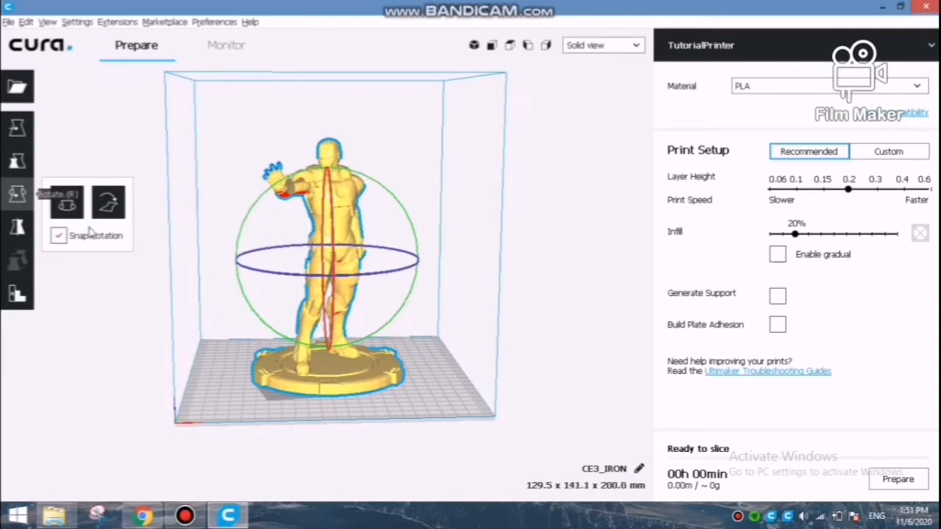
left_click(243, 386)
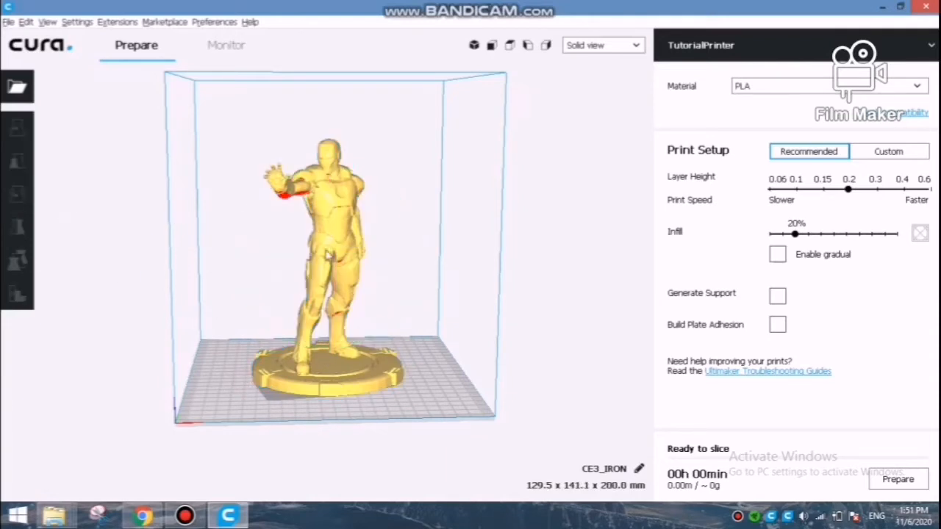
Lay the figurine flat on the build plate with the Lay flat option.
left_click(329, 256)
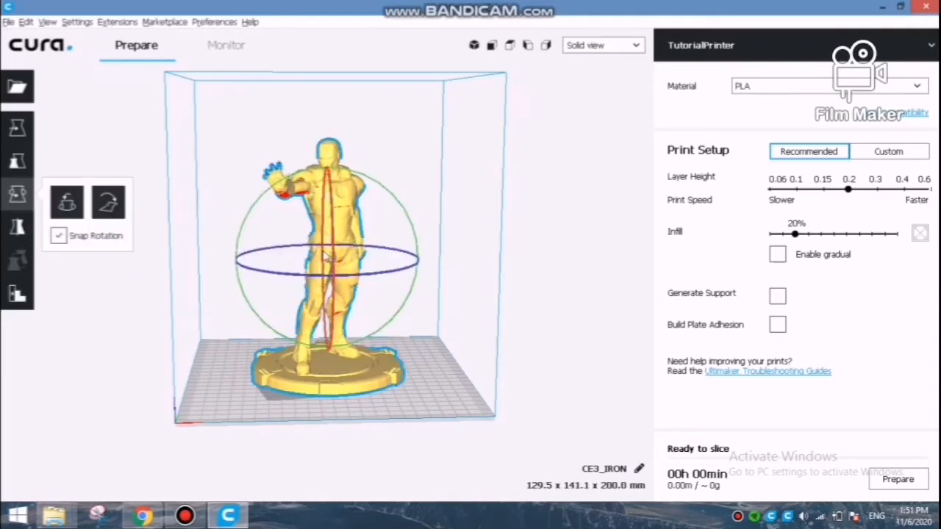
left_click(109, 207)
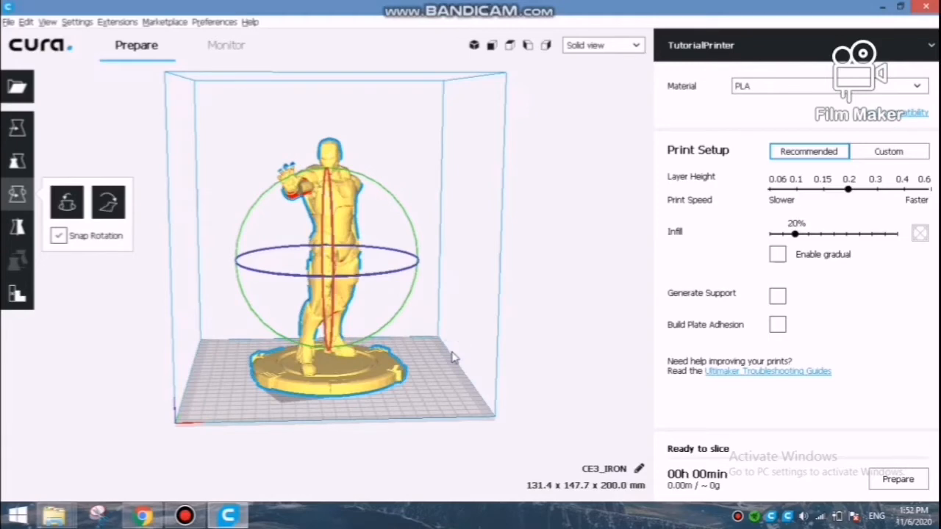
right_click_drag(451, 356, 401, 375)
right_click_drag(478, 305, 411, 303)
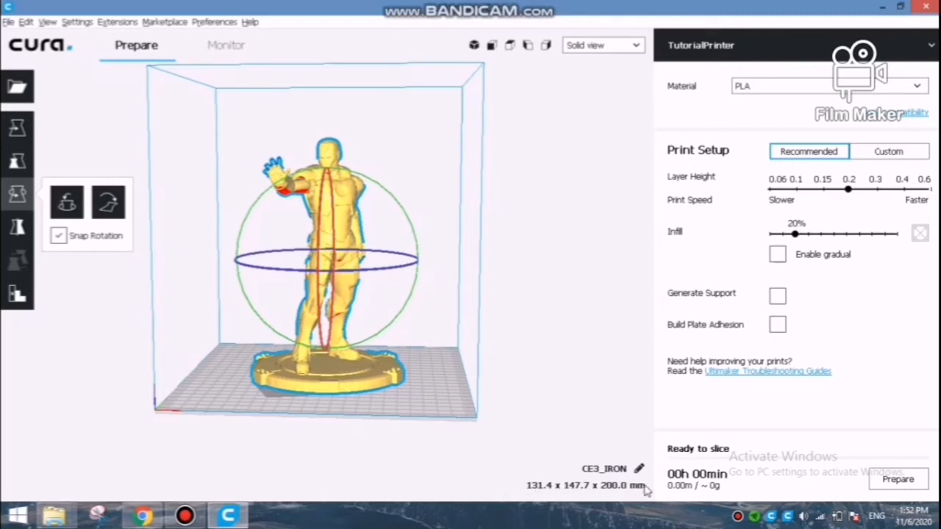
Scale the figurine down uniformly to about 31.46 % and deselect it.
left_click(14, 132)
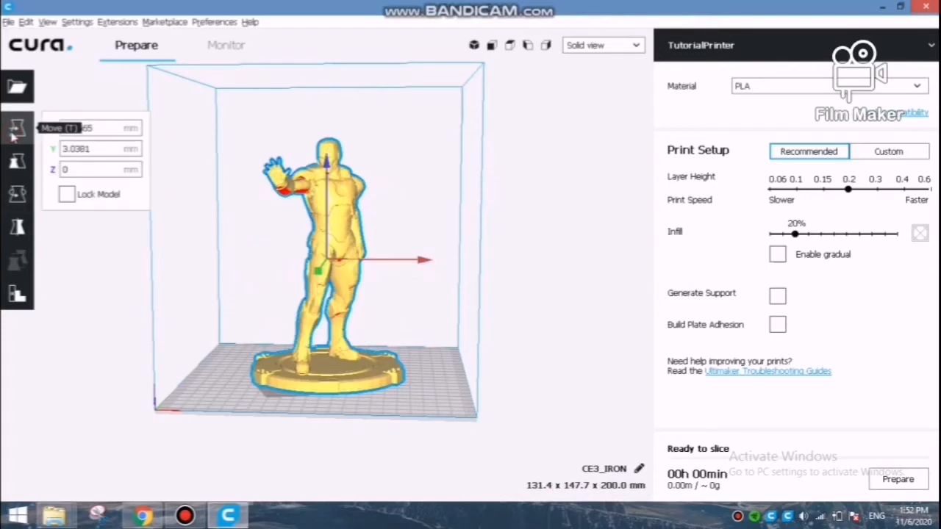
left_click(17, 161)
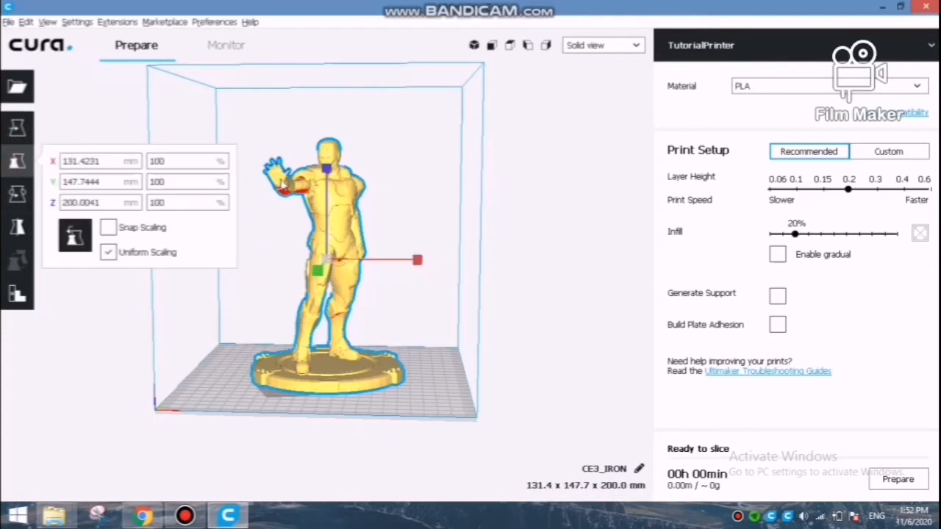
left_click_drag(327, 170, 328, 198)
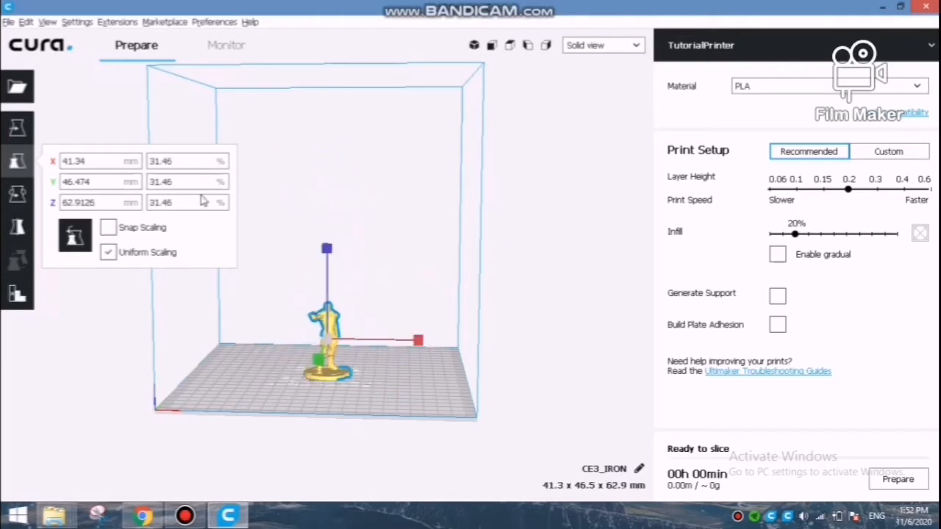
left_click(18, 129)
left_click(367, 344)
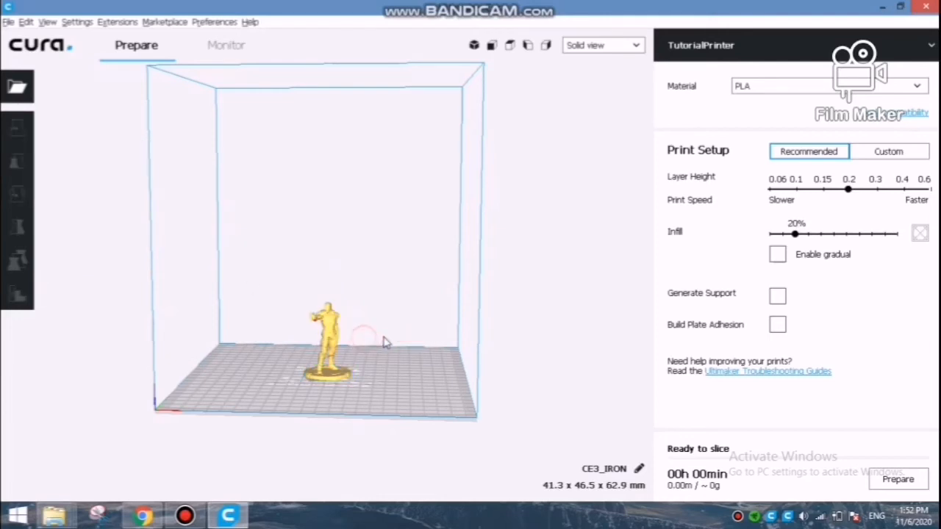
Move the figurine along the X axis to about 12.93 mm, try moving it vertically, and deselect it.
left_click(337, 335)
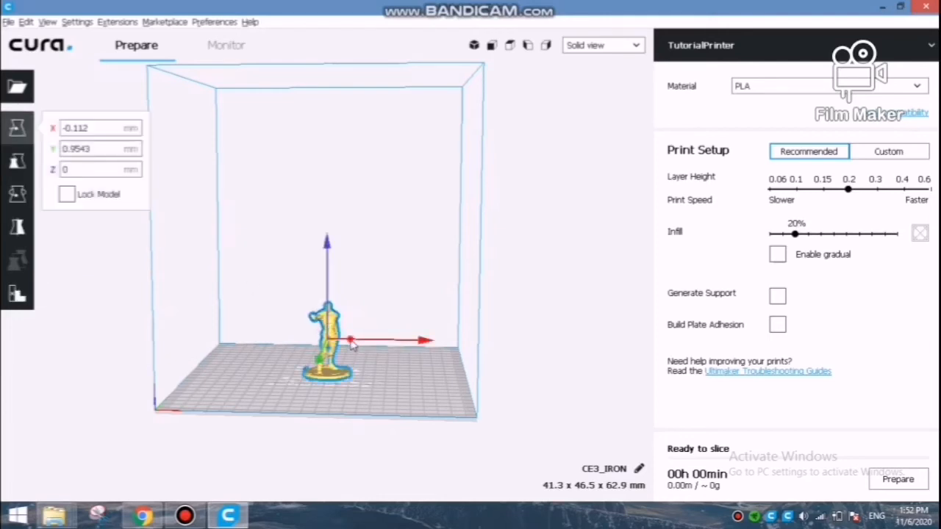
mouse_move(352, 340)
left_mouse_down()
mouse_move(392, 345)
mouse_move(264, 351)
mouse_move(347, 350)
left_mouse_up()
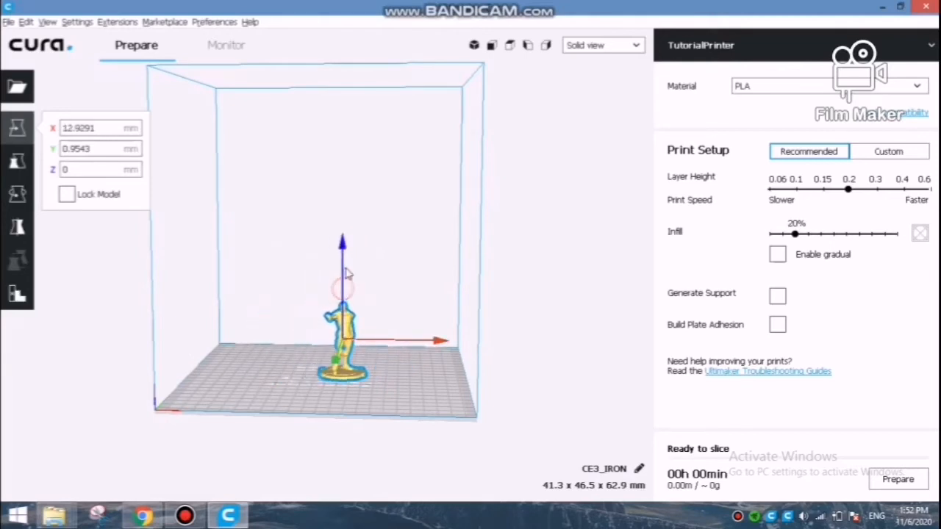
left_click_drag(344, 270, 337, 363)
left_click(493, 321)
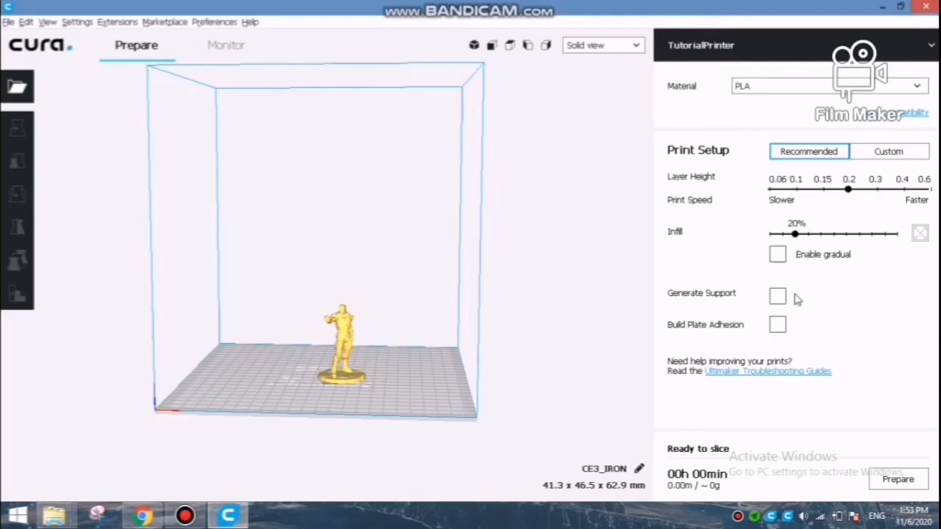
Enable Generate Support and Build Plate Adhesion, slice the figurine, and check the material cost specification.
mouse_move(792, 302)
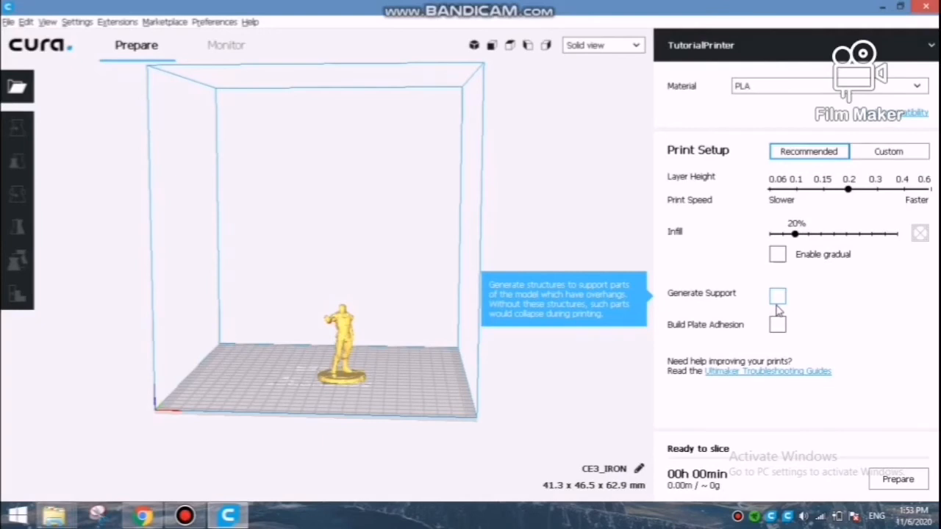
left_click(777, 299)
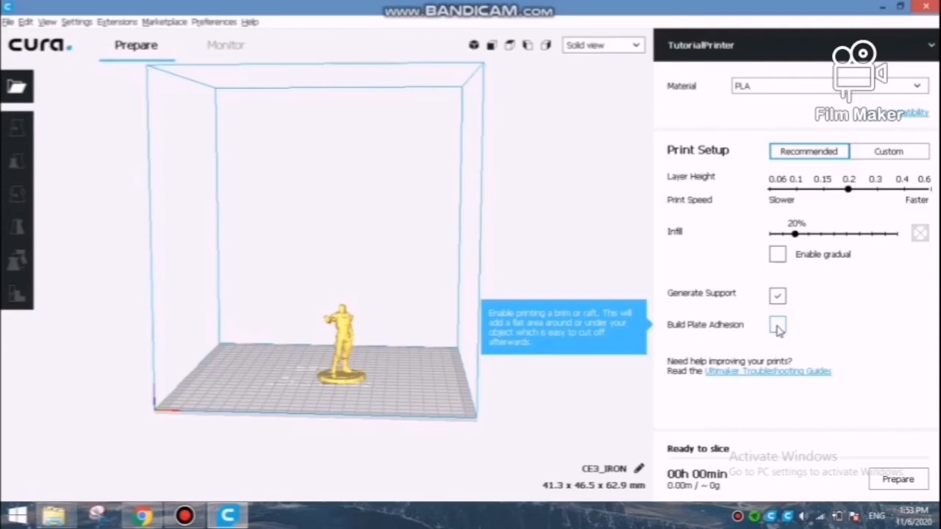
left_click(778, 326)
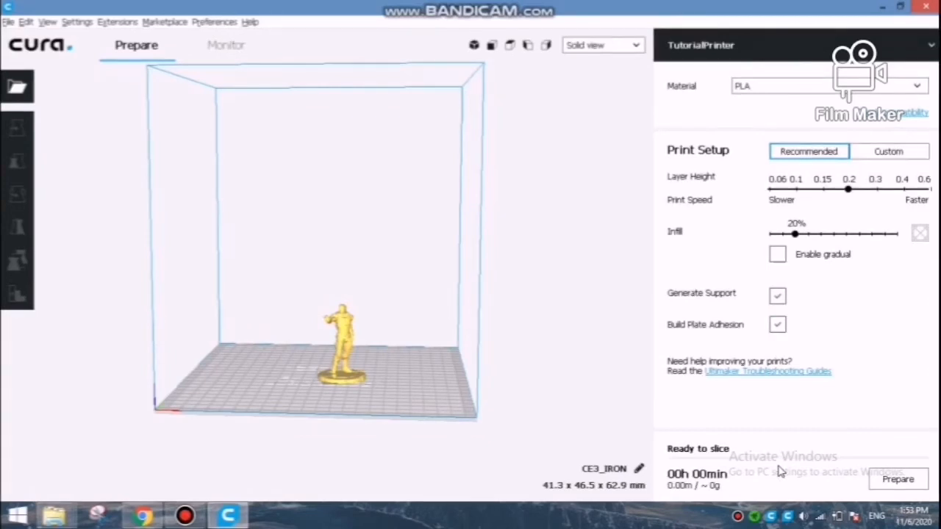
left_click(893, 482)
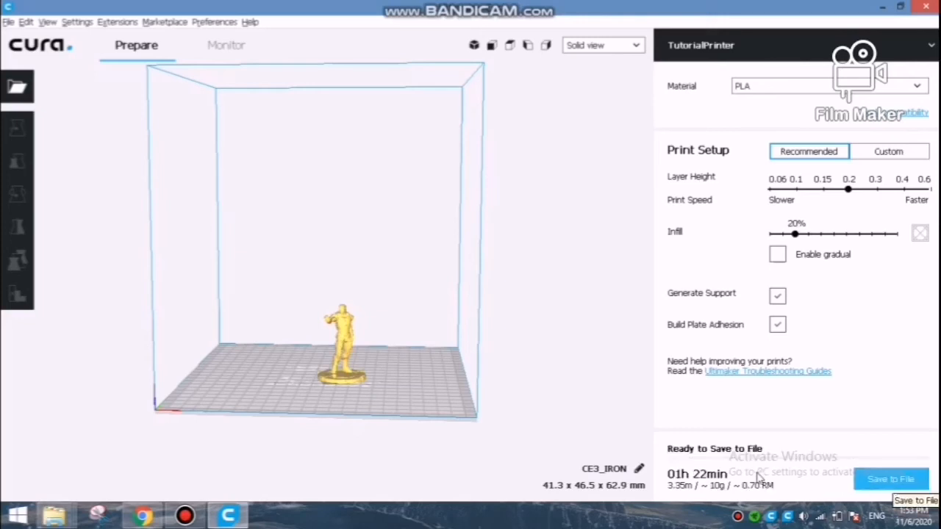
mouse_move(671, 482)
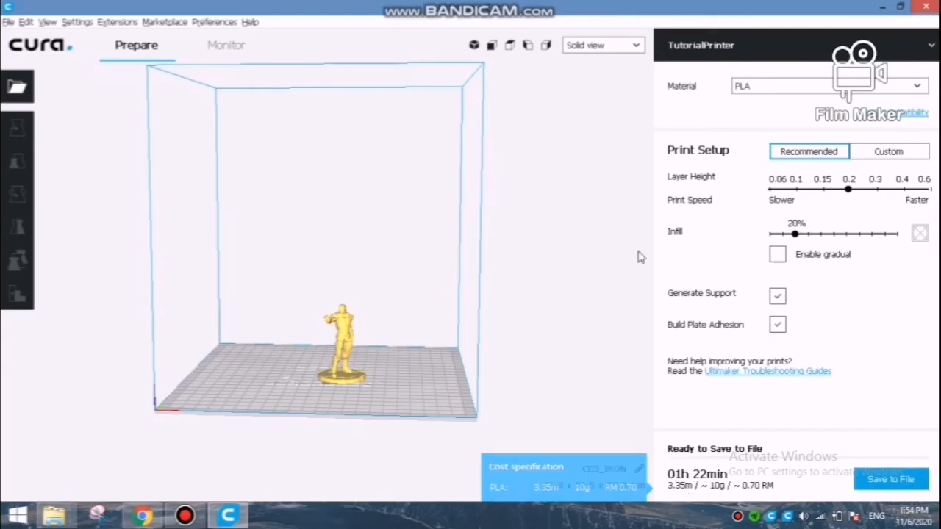
Switch to Layer view and examine the sliced figurine, its supports and its base from several sides.
left_click(614, 45)
left_click(599, 85)
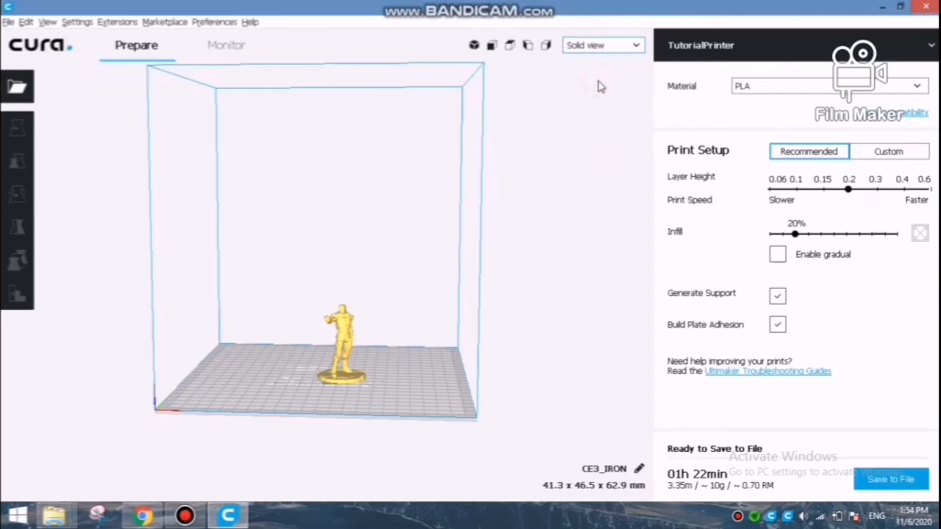
right_click_drag(389, 350, 329, 379)
scroll(331, 384, "up", 6)
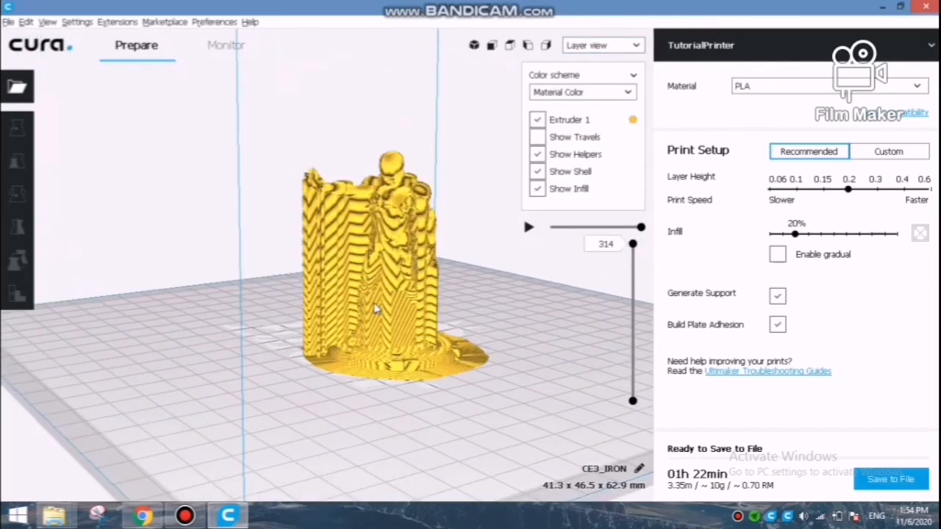
right_click_drag(386, 304, 361, 298)
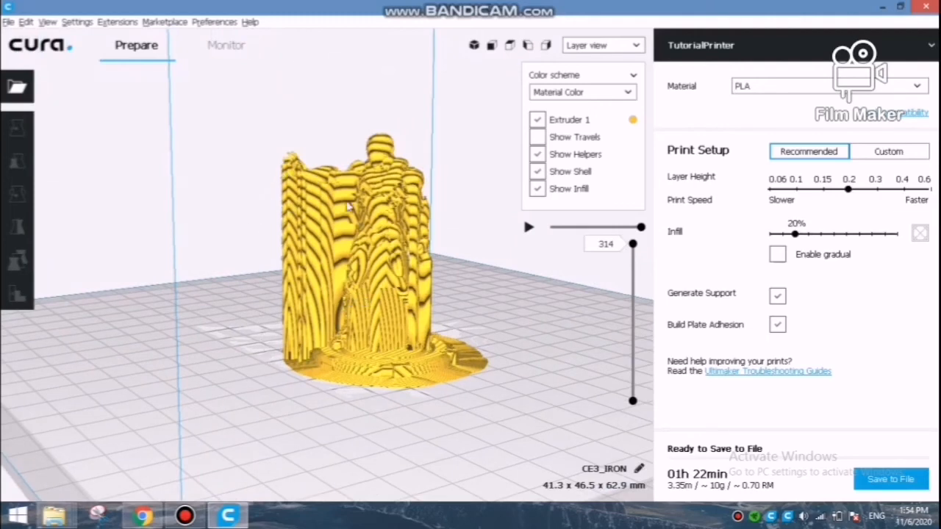
right_click_drag(427, 267, 259, 266)
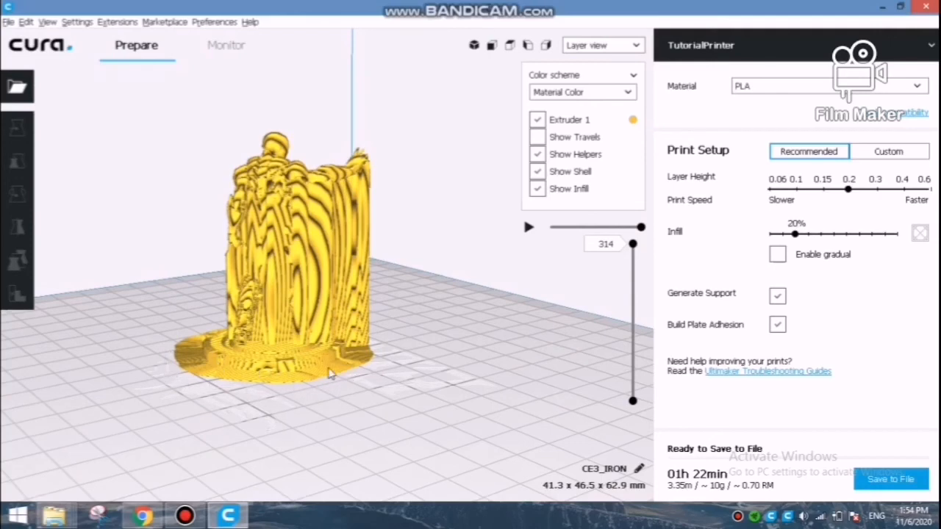
right_click_drag(387, 309, 342, 292)
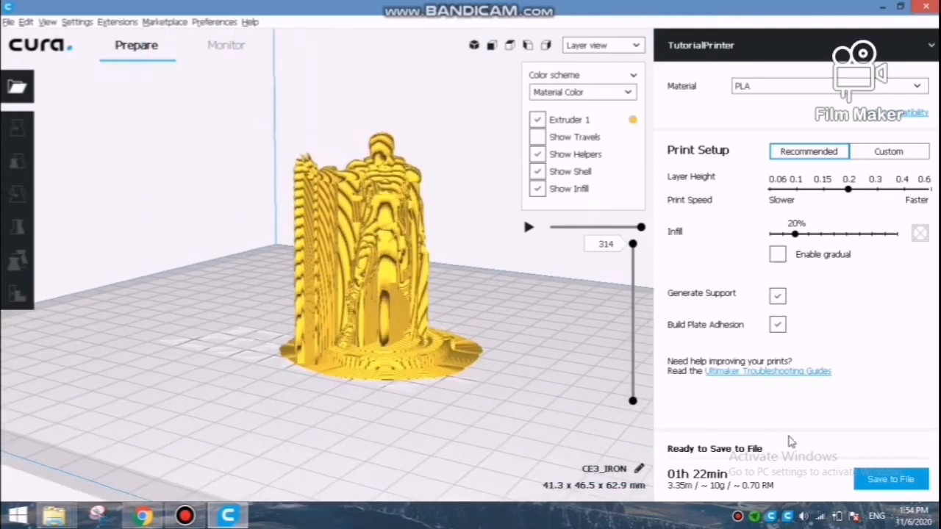
Save the sliced figurine to the Desktop as the G-code file CE3_IRON and select it in its containing folder.
left_click(890, 484)
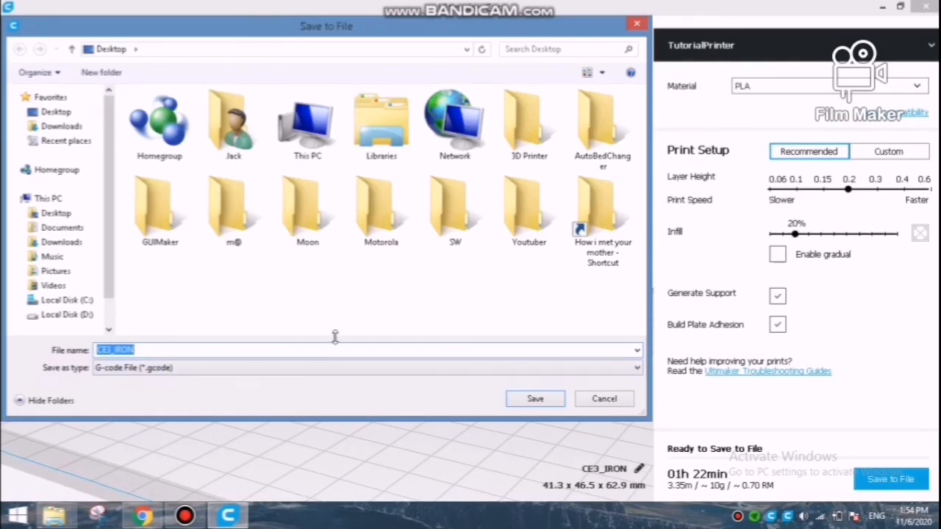
left_click(535, 399)
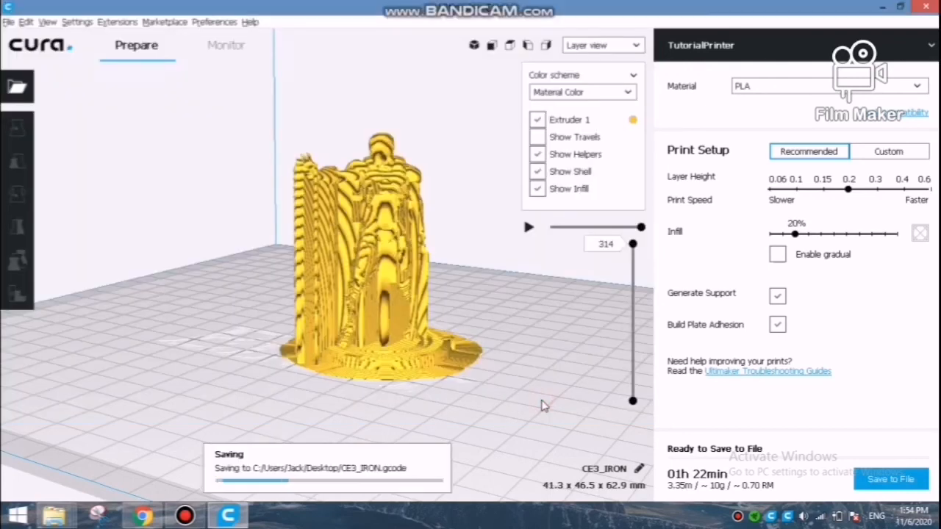
left_click(414, 482)
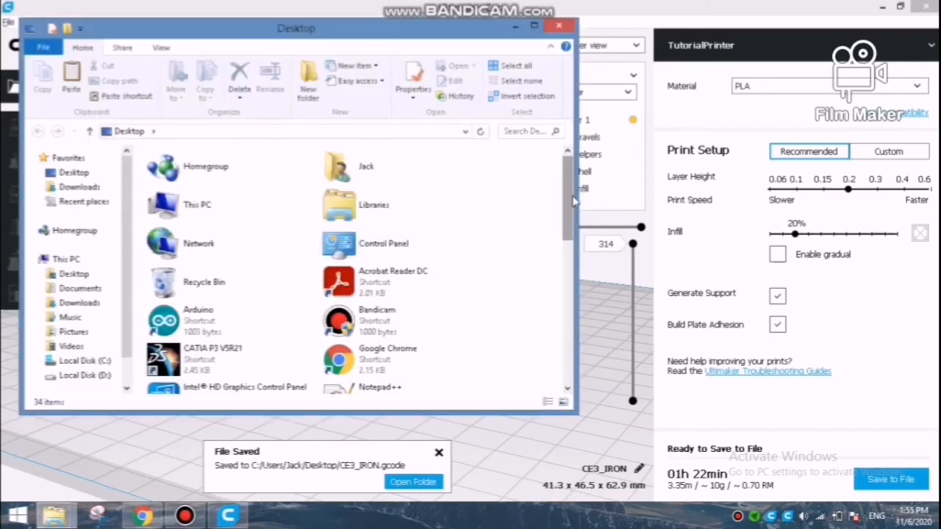
left_click_drag(570, 206, 569, 360)
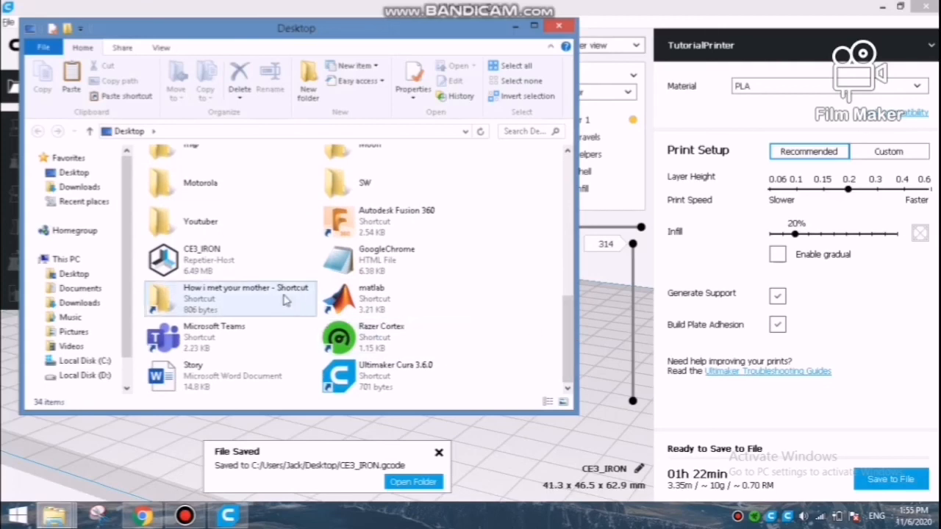
left_click(220, 265)
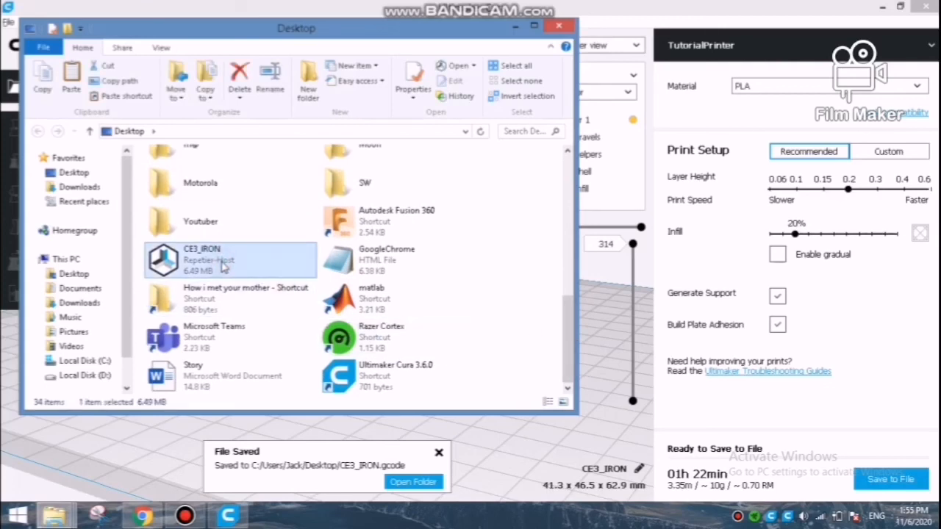